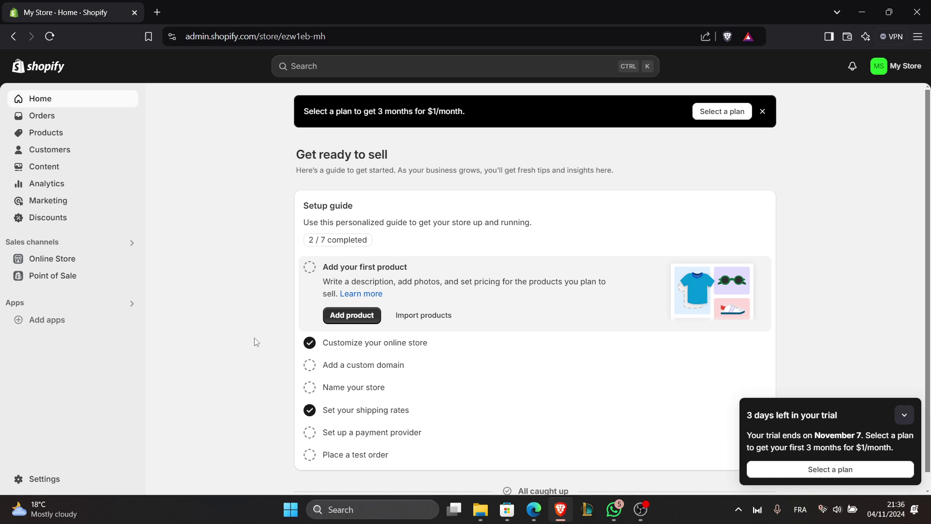
Go to the store's Settings, landing on the General store details page.
{"action": "left_click", "coordinate": [47, 480]}
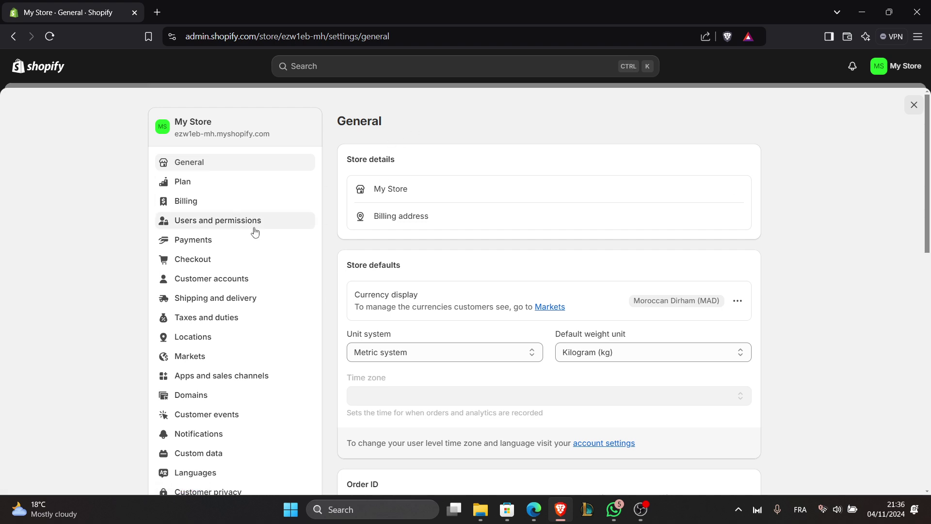
Review Shipping and delivery (no shipping rates set), then return Home via the Shopify logo.
{"action": "left_click", "coordinate": [225, 302]}
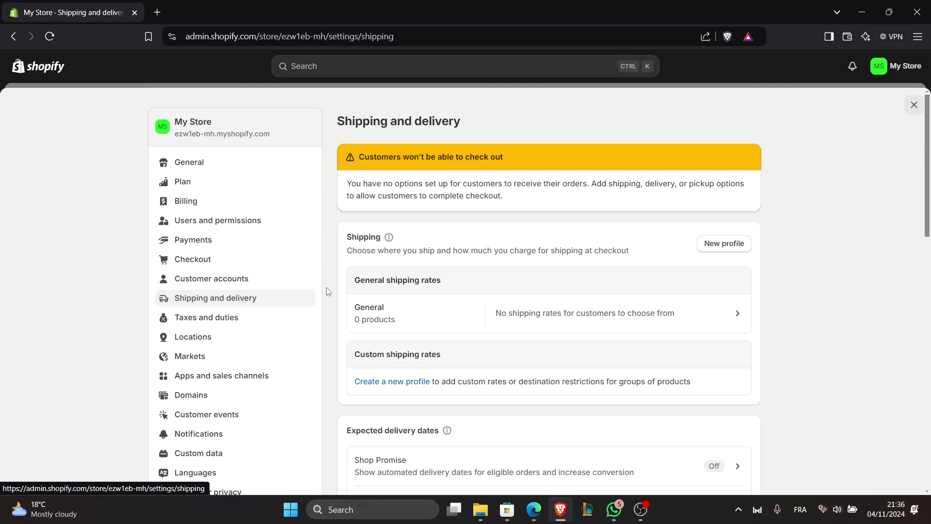
{"action": "scroll", "coordinate": [429, 314], "scroll_direction": "down", "scroll_amount": 2}
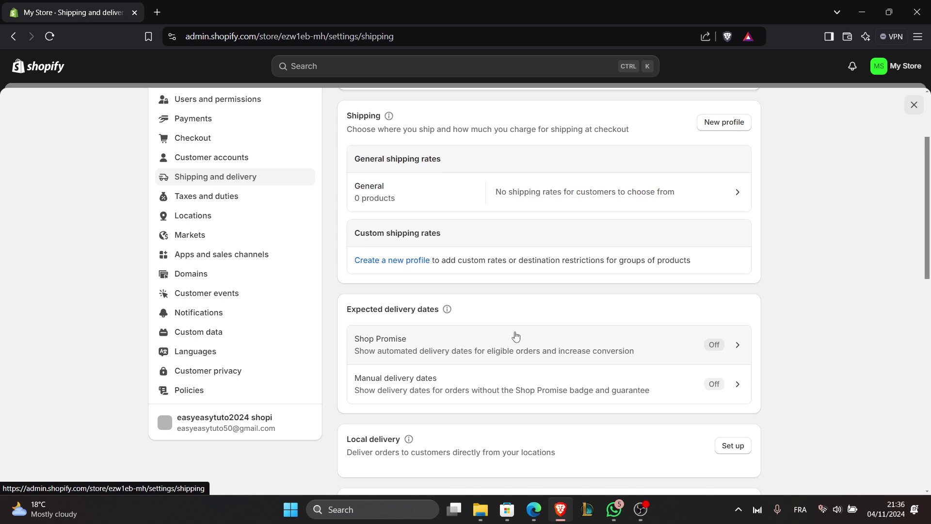
{"action": "scroll", "coordinate": [515, 339], "scroll_direction": "up", "scroll_amount": 2}
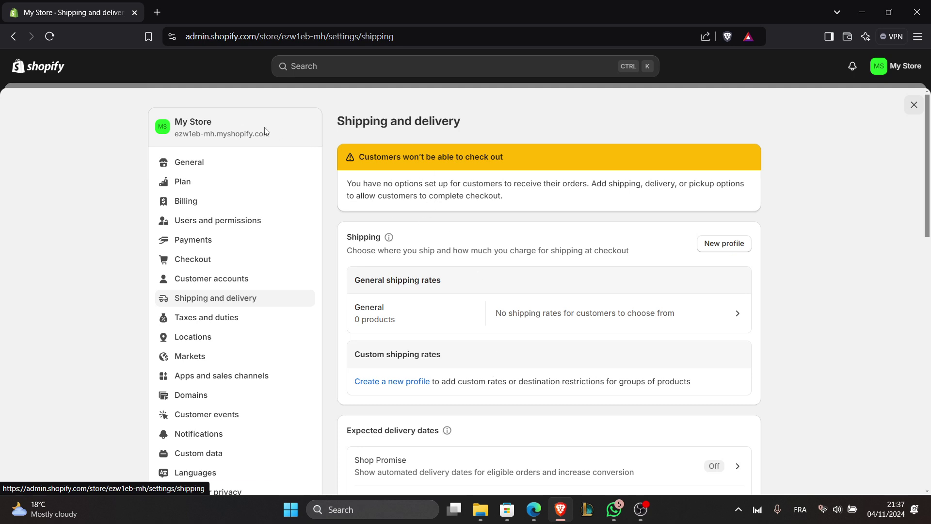
{"action": "left_click", "coordinate": [47, 68]}
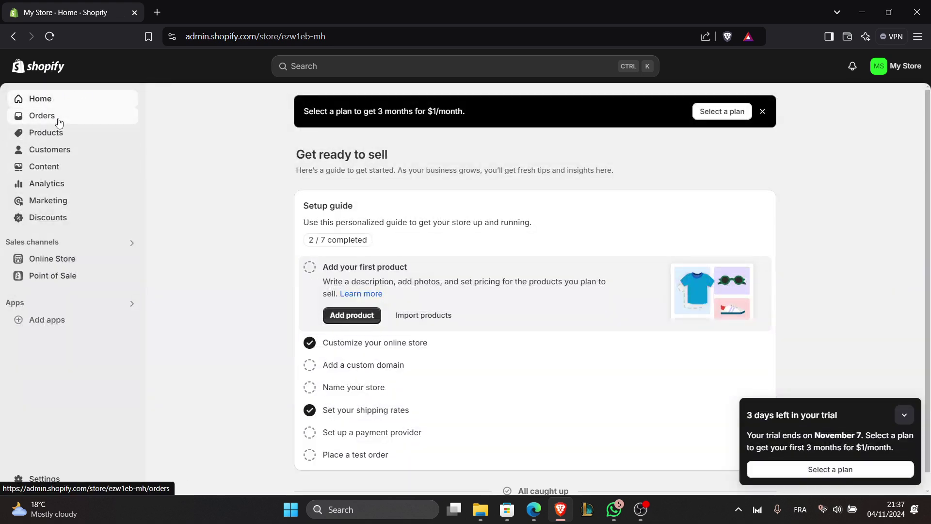
Bring up the Orders page, empty and asking for a plan before accepting orders.
{"action": "left_click", "coordinate": [58, 120]}
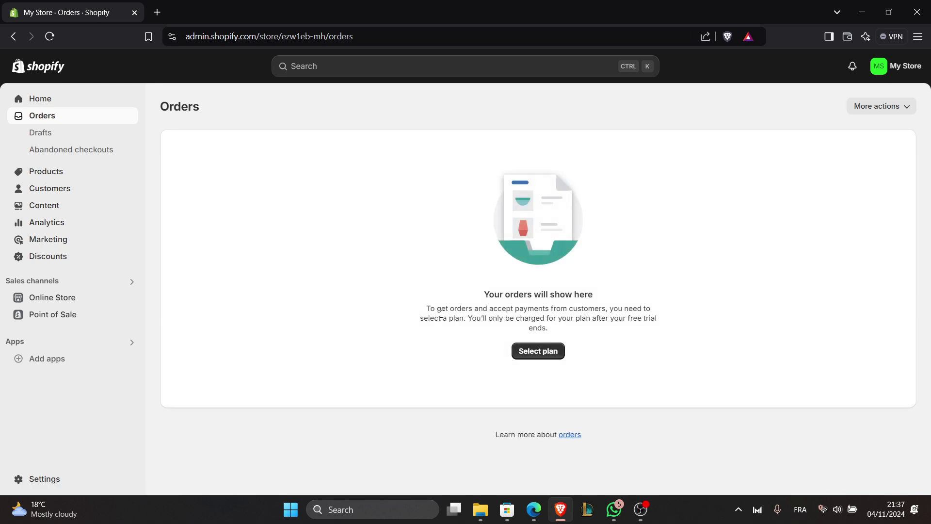